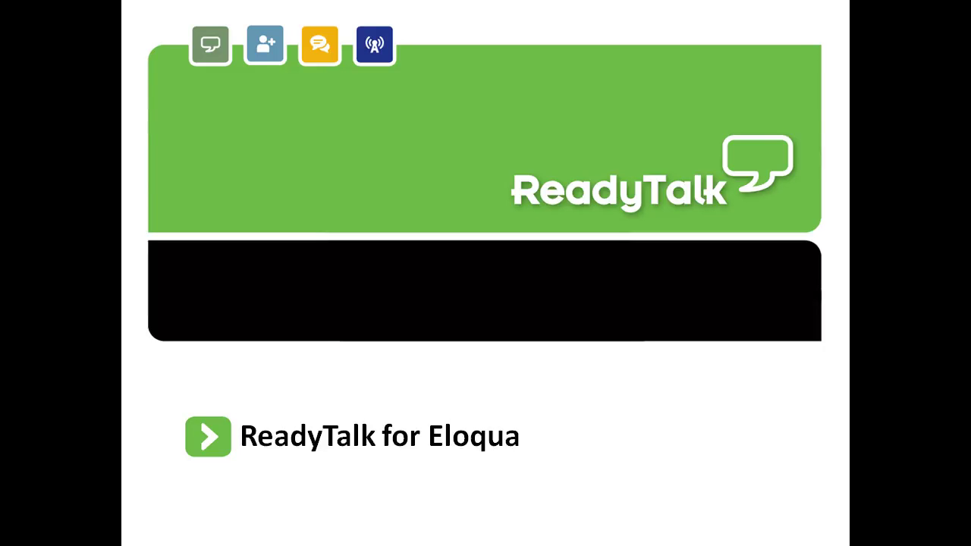
{"action": "key", "text": "Right"}
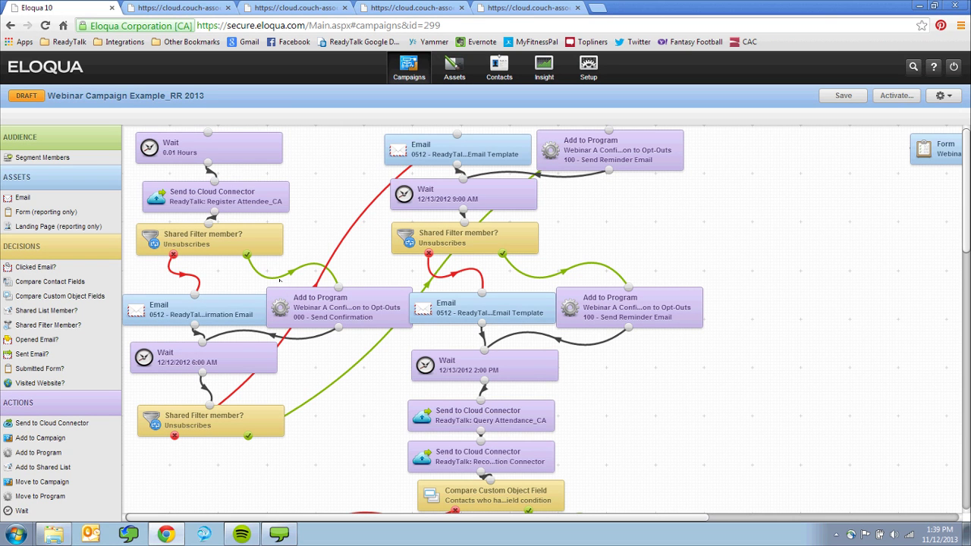
- View the settings of the Register Attendee_CA and Query Attendance_CA cloud connector steps in the webinar campaign
{"action": "left_click", "coordinate": [211, 212]}
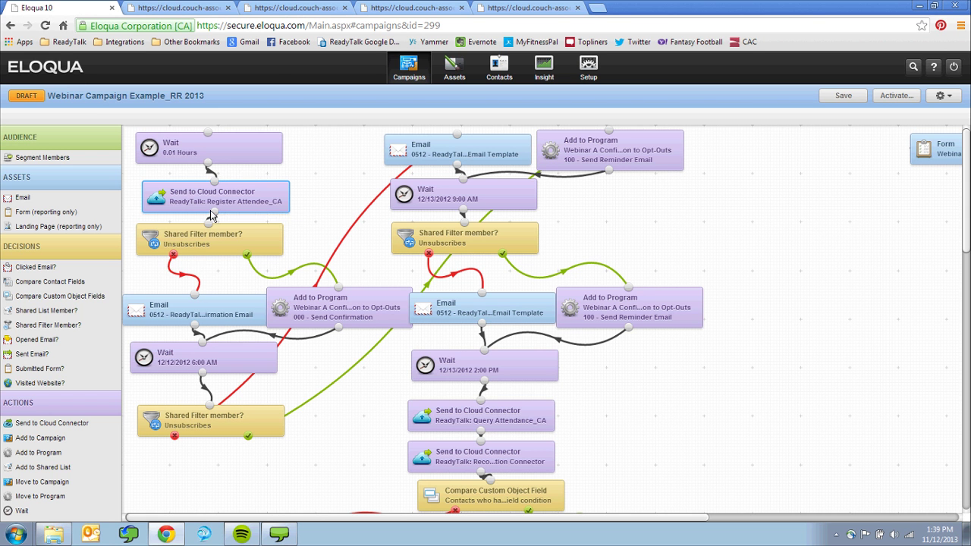
{"action": "double_click", "coordinate": [211, 215]}
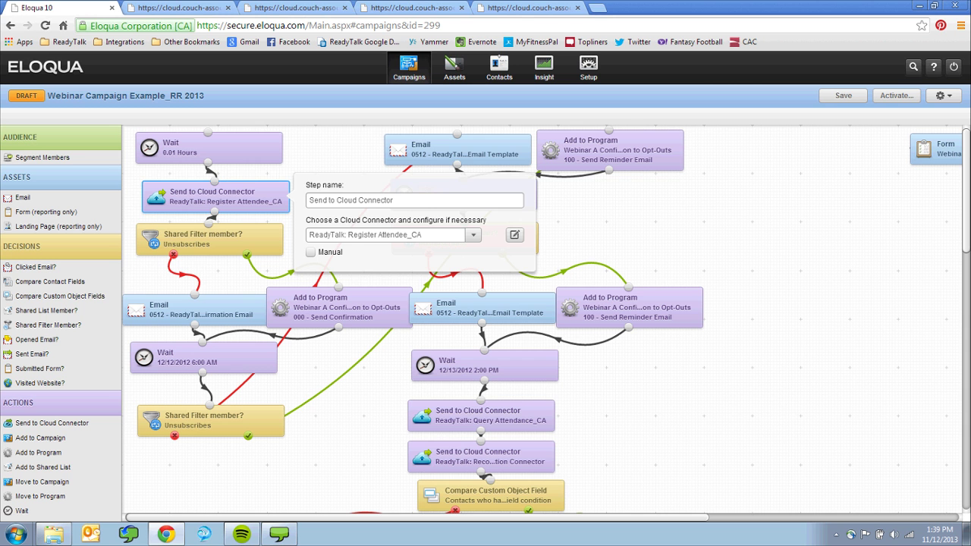
{"action": "double_click", "coordinate": [481, 416]}
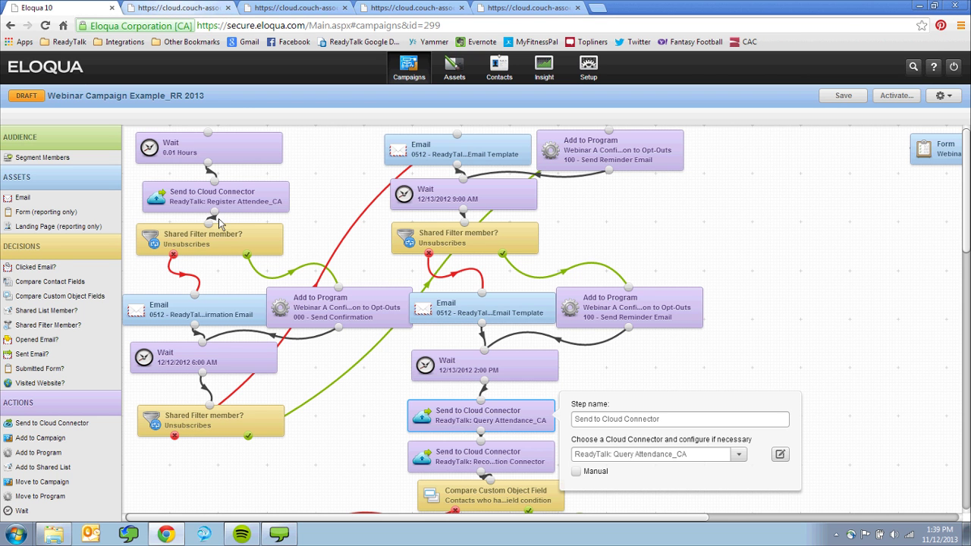
- Review the ReadyTalk Registration Connector's required inputs, optional inputs and optional output mappings, including Event ICS File URL, Meeting URL and Audio Join Details 1
{"action": "key", "text": "ctrl+Tab"}
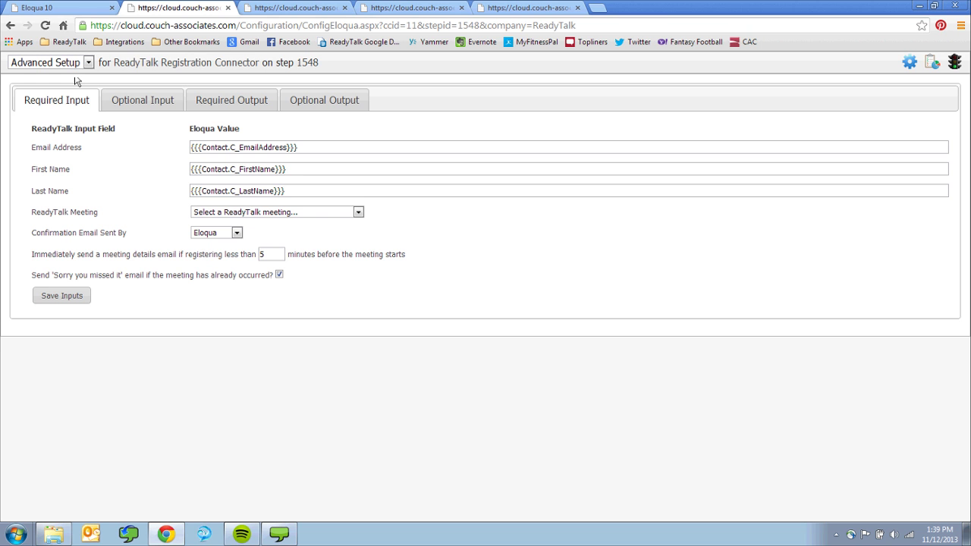
{"action": "left_click_drag", "start_coordinate": [114, 62], "coordinate": [259, 62]}
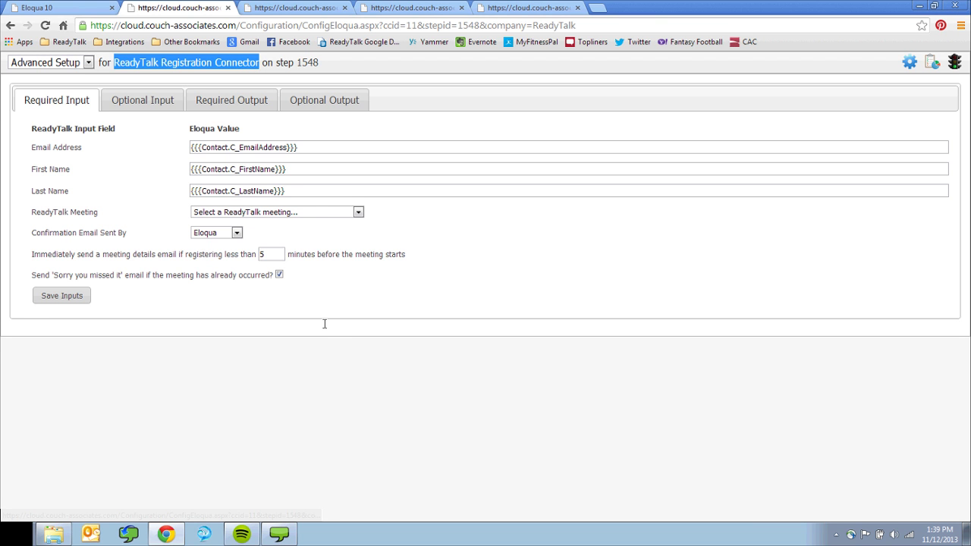
{"action": "left_click", "coordinate": [227, 147]}
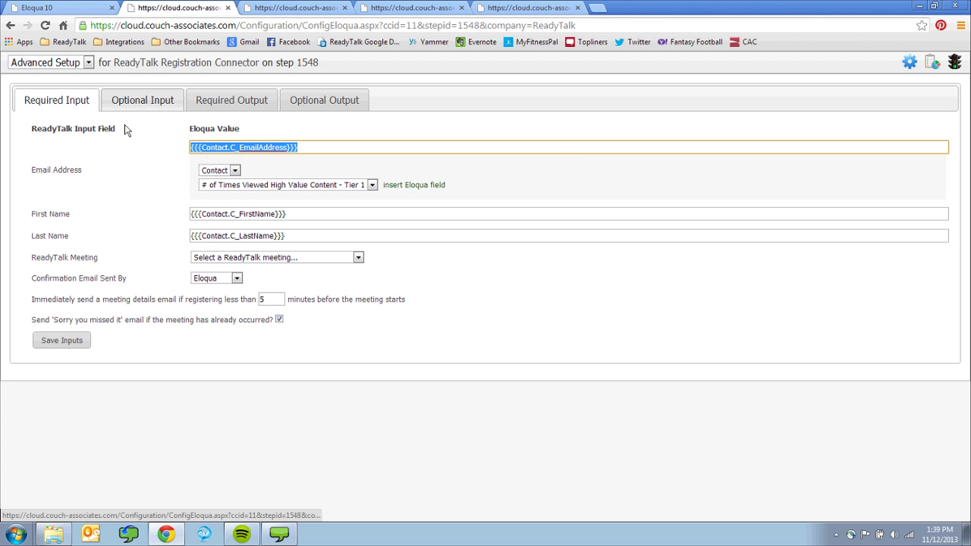
{"action": "left_click", "coordinate": [143, 100]}
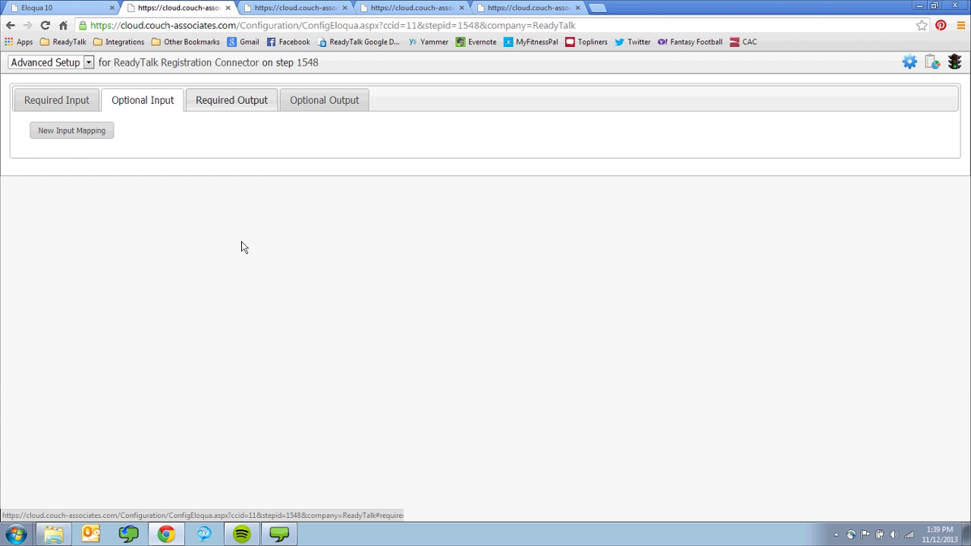
{"action": "left_click", "coordinate": [324, 101]}
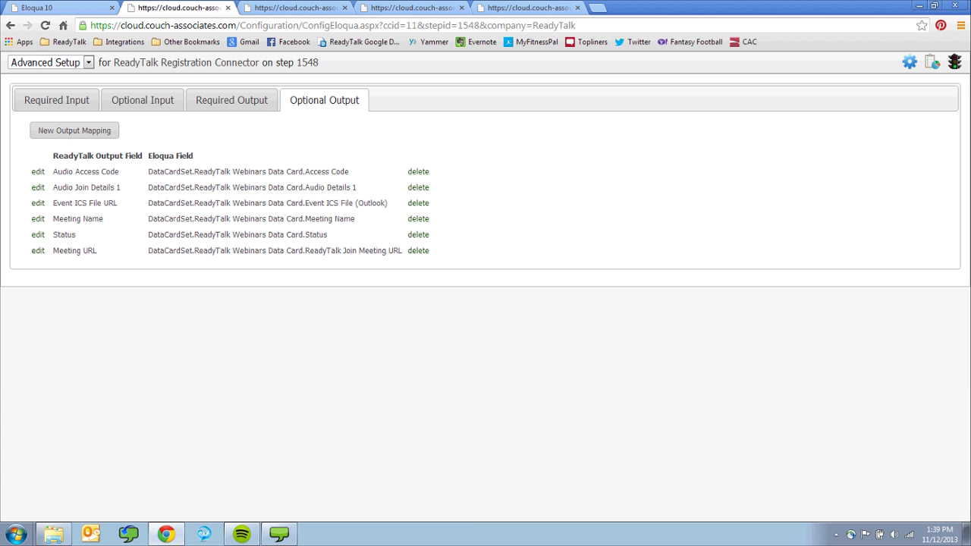
{"action": "left_click_drag", "start_coordinate": [119, 204], "coordinate": [53, 203]}
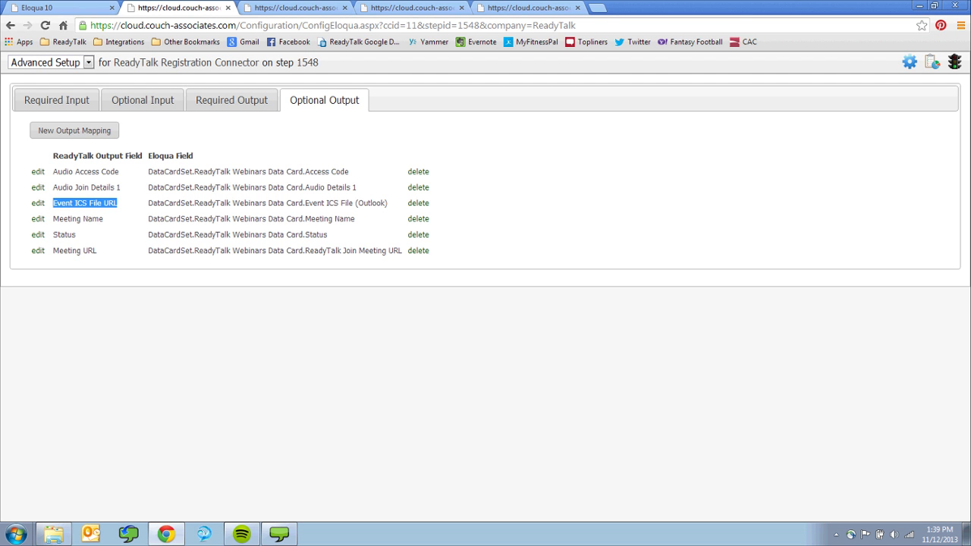
{"action": "left_click_drag", "start_coordinate": [97, 251], "coordinate": [53, 250]}
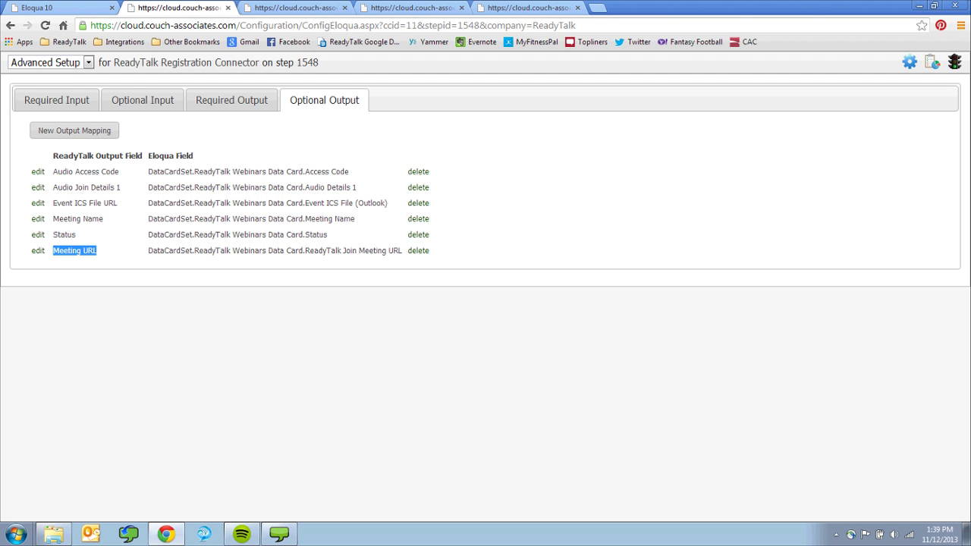
{"action": "left_click_drag", "start_coordinate": [121, 188], "coordinate": [53, 188]}
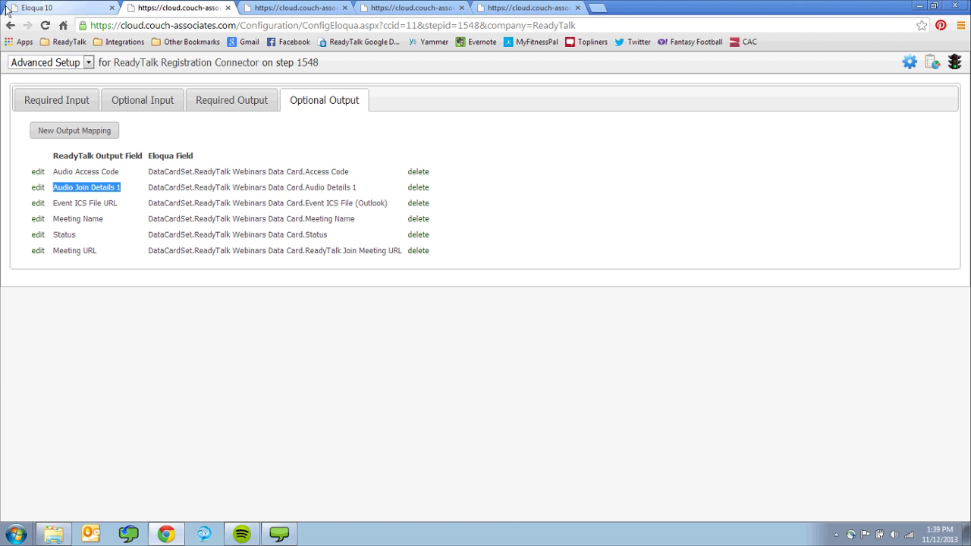
{"action": "left_click", "coordinate": [7, 11]}
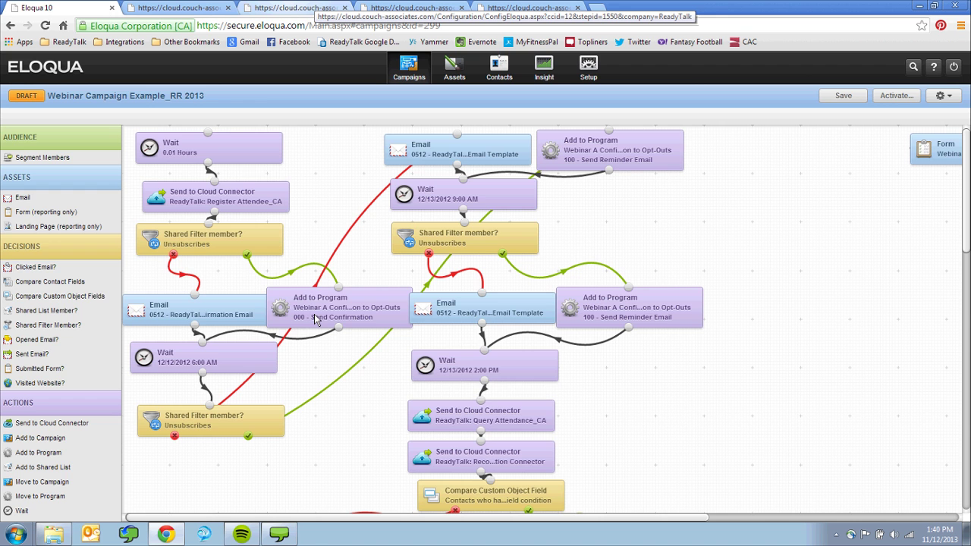
- Review the ReadyTalk Post-Event Connector's required input mapping and its output mappings for Attended? and Total Duration Attended
{"action": "key", "text": "ctrl+3"}
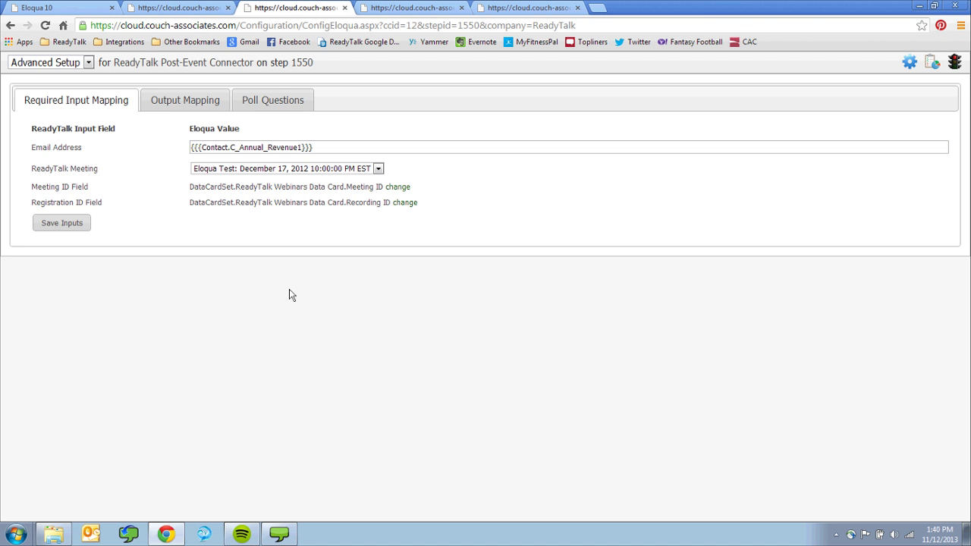
{"action": "left_click_drag", "start_coordinate": [114, 63], "coordinate": [254, 62]}
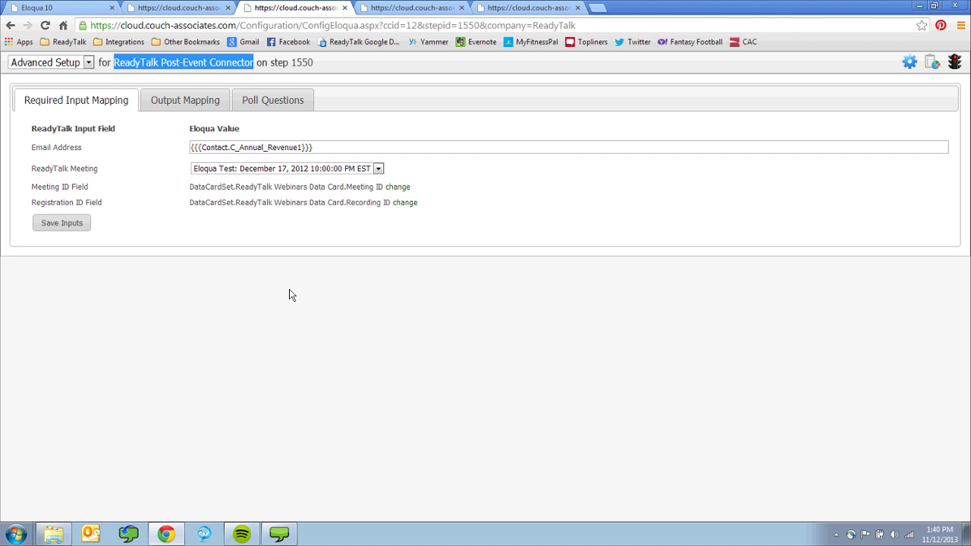
{"action": "left_click", "coordinate": [184, 100]}
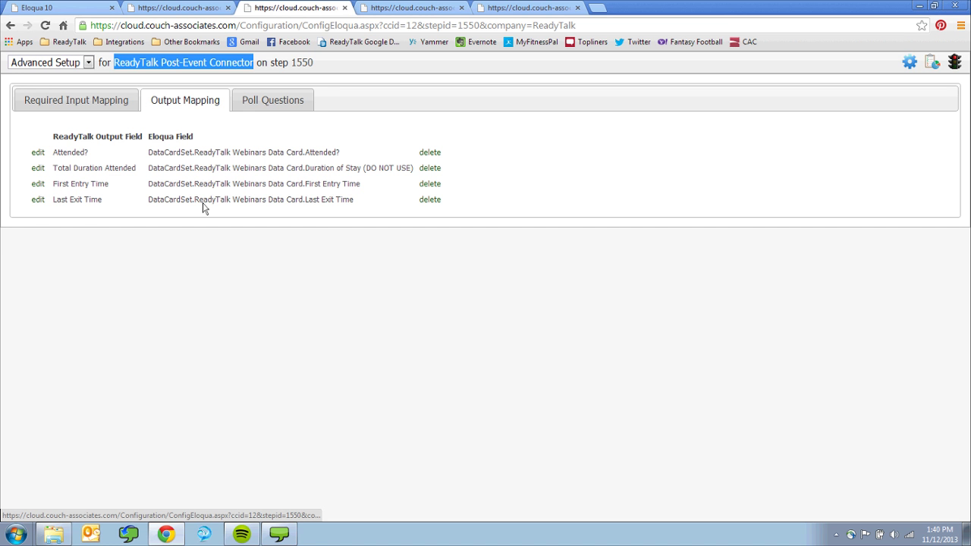
{"action": "left_click_drag", "start_coordinate": [53, 151], "coordinate": [88, 152]}
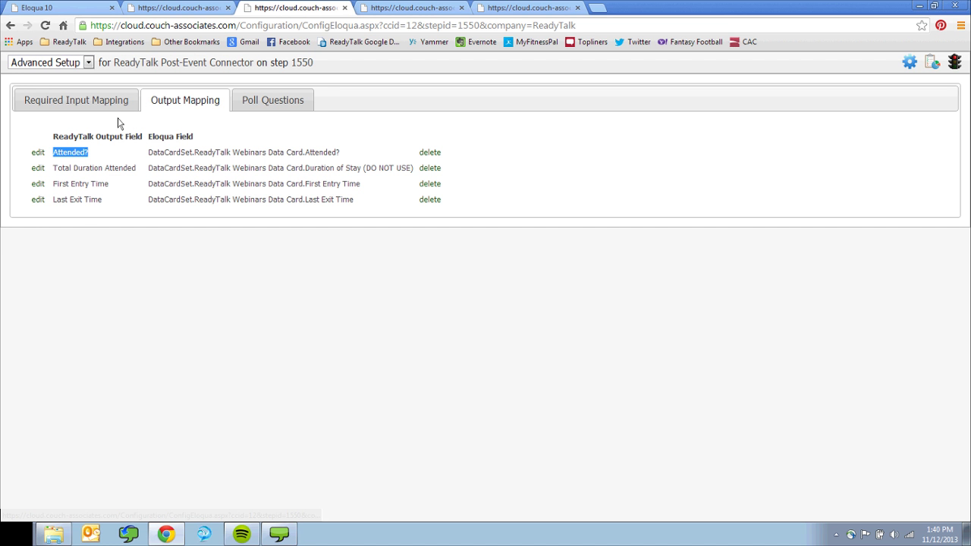
{"action": "left_click_drag", "start_coordinate": [136, 168], "coordinate": [53, 167]}
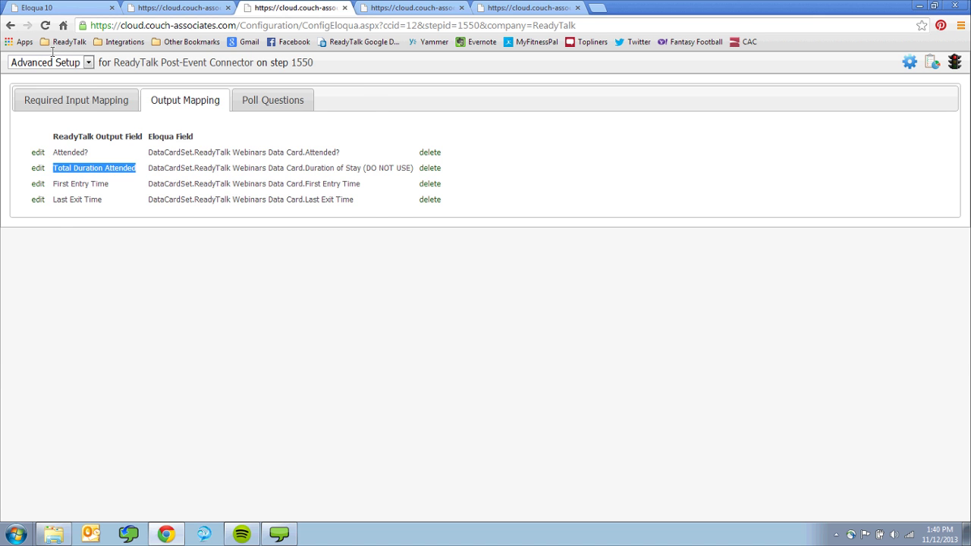
{"action": "key", "text": "ctrl+Tab"}
{"action": "key", "text": "ctrl+shift+Tab"}
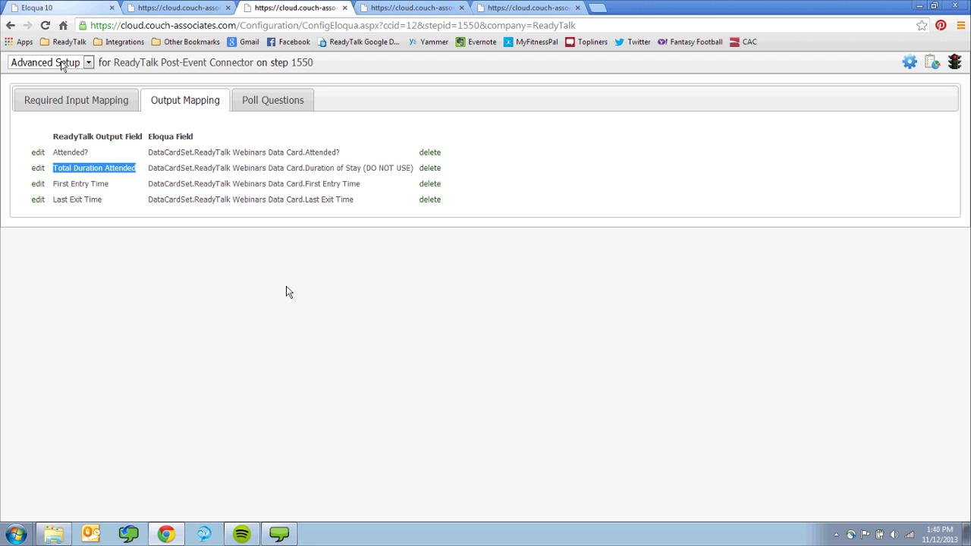
- Return to the webinar campaign canvas and examine the flow following the Query Attendance_CA connector step
{"action": "left_click", "coordinate": [59, 8]}
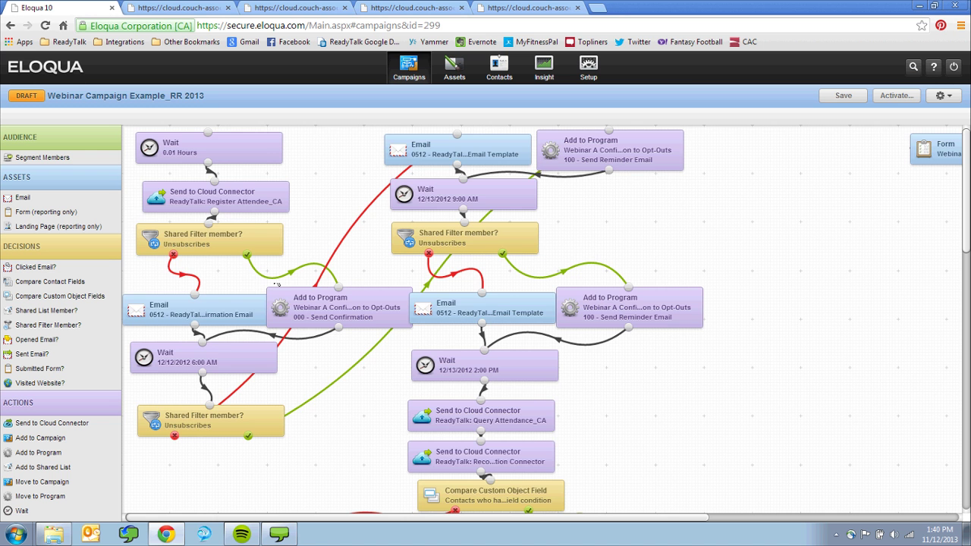
{"action": "scroll", "coordinate": [276, 284], "scroll_direction": "down", "scroll_amount": 2}
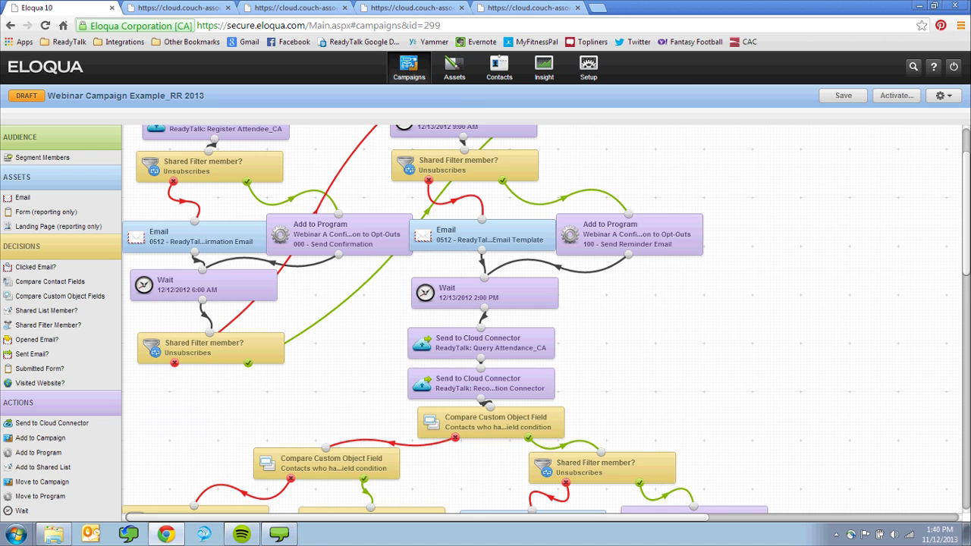
{"action": "scroll", "coordinate": [445, 319], "scroll_direction": "down", "scroll_amount": 2}
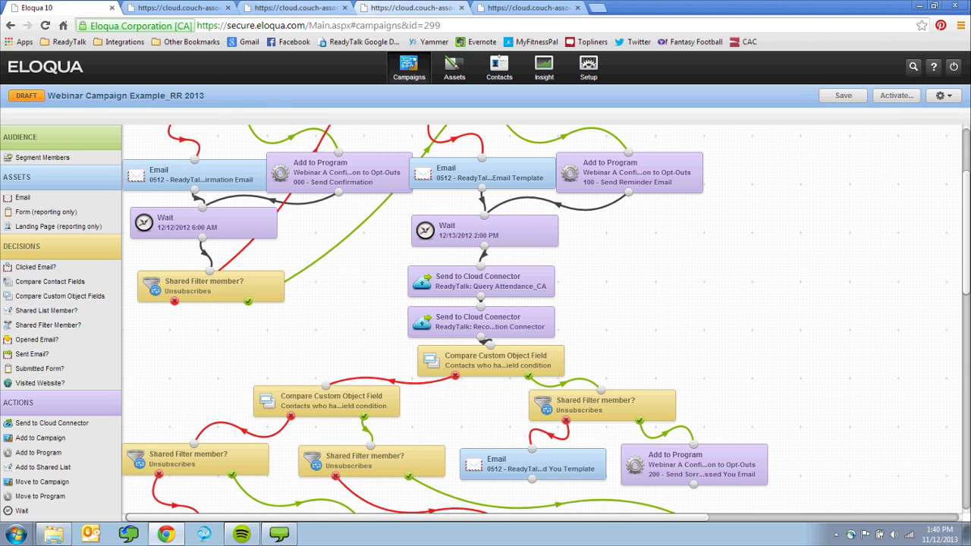
- Review the Post-Event Connector's poll question settings and output mappings, and return to its general output mapping
{"action": "left_click", "coordinate": [296, 8]}
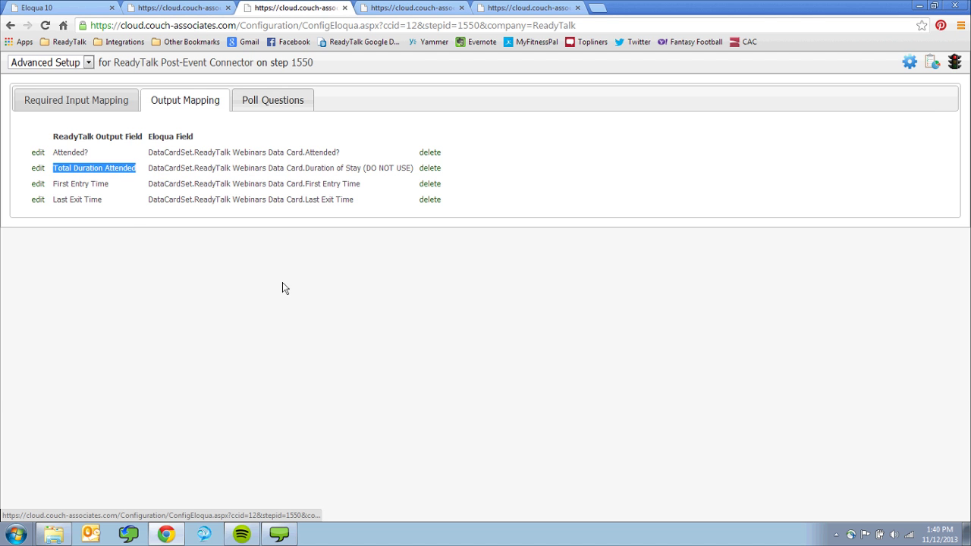
{"action": "left_click", "coordinate": [272, 100]}
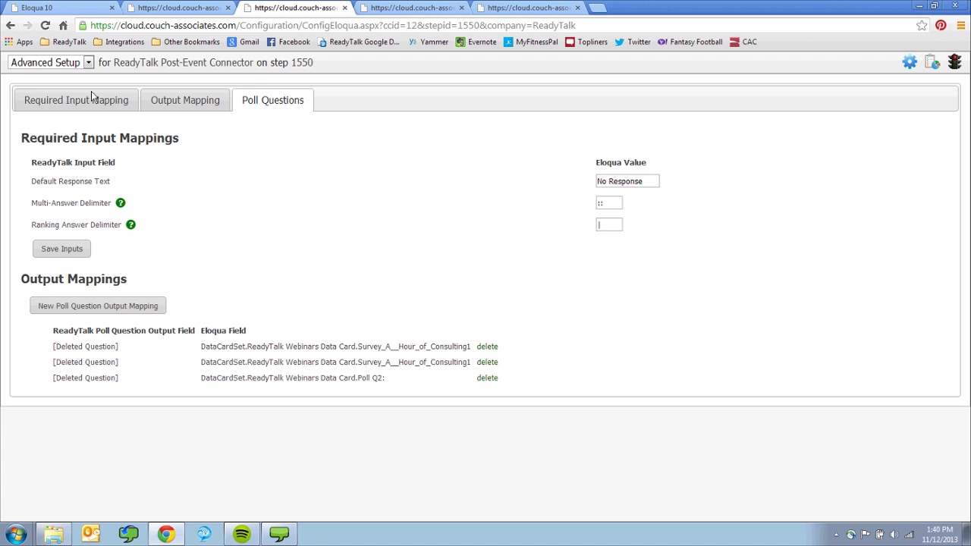
{"action": "left_click", "coordinate": [185, 100]}
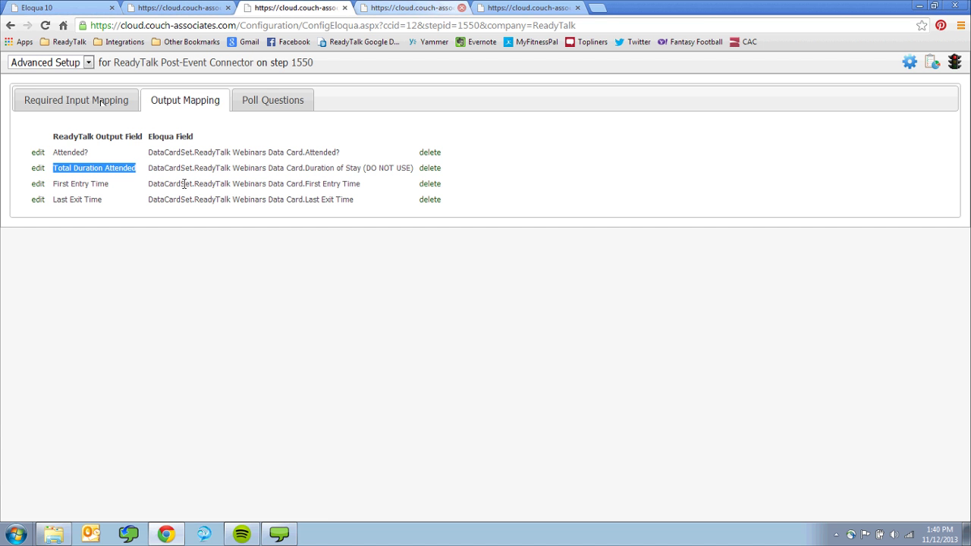
- Review the ReadyTalk Recording Registration Connector's After Post Event mode, optional input mapping and required outputs
{"action": "key", "text": "ctrl+Tab"}
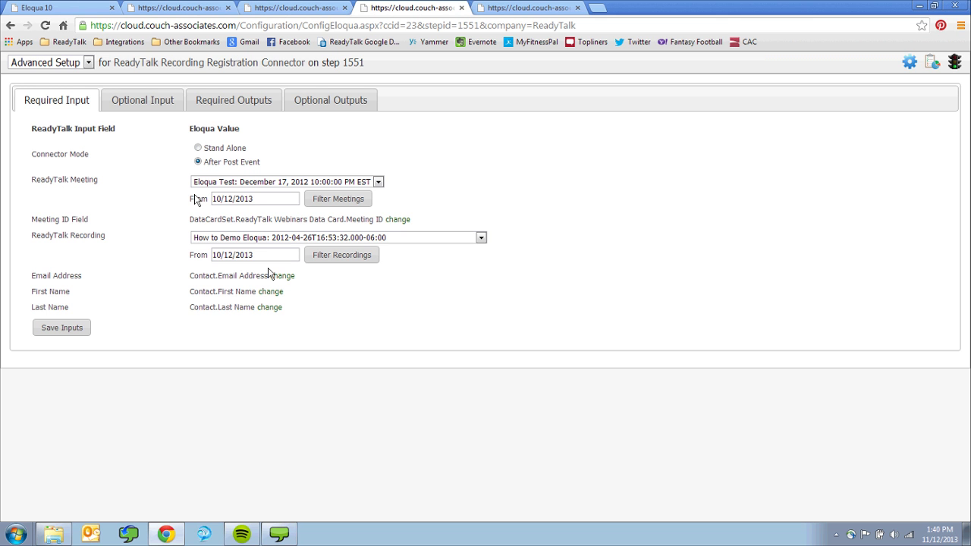
{"action": "left_click_drag", "start_coordinate": [260, 162], "coordinate": [199, 162]}
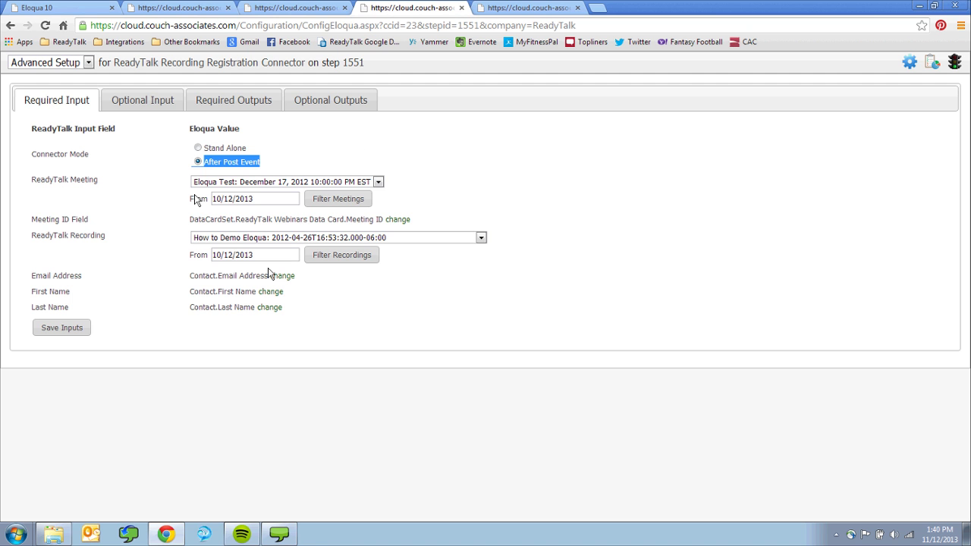
{"action": "left_click", "coordinate": [142, 100]}
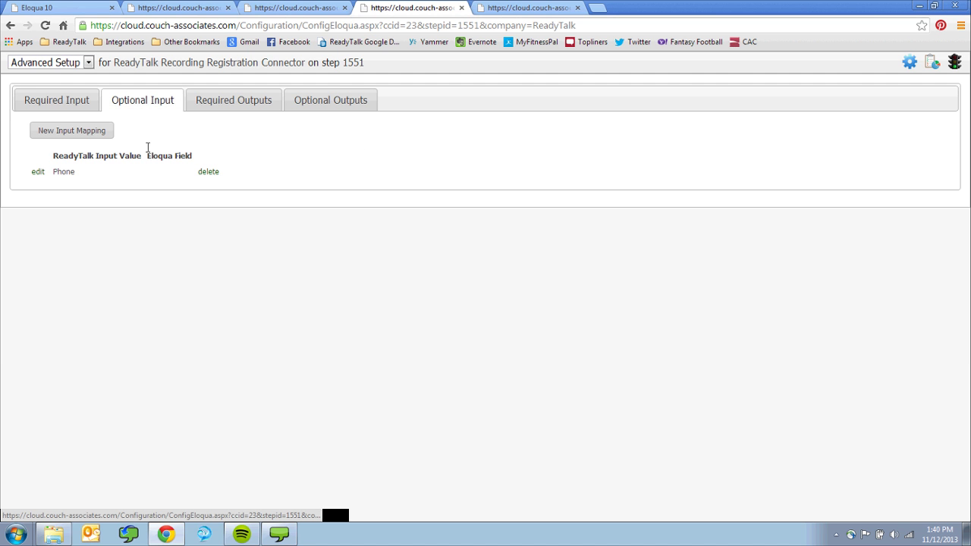
{"action": "left_click", "coordinate": [234, 100]}
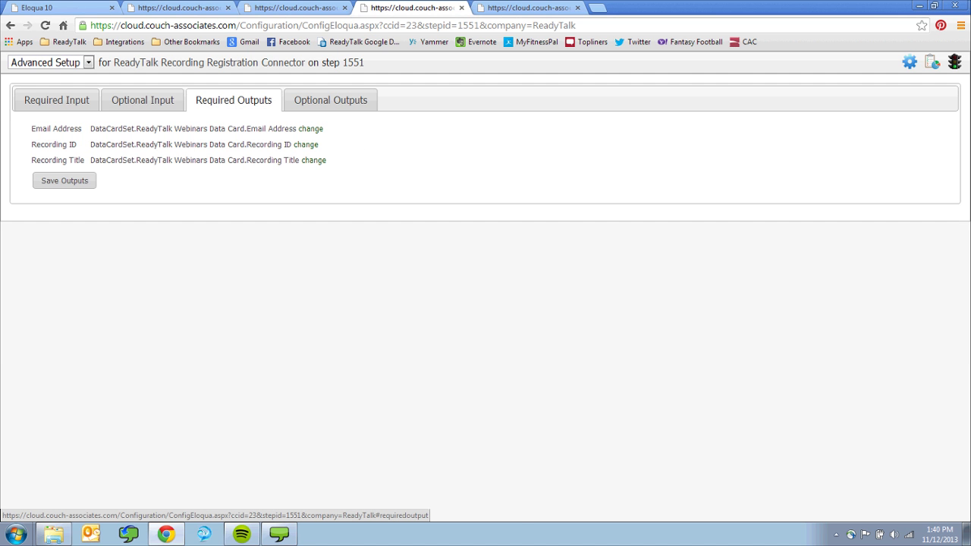
- Review the Post-Recording Connector's optional outputs for Longest Playback Duration and Total Playback Duration, and return to the campaign canvas
{"action": "key", "text": "ctrl+Tab"}
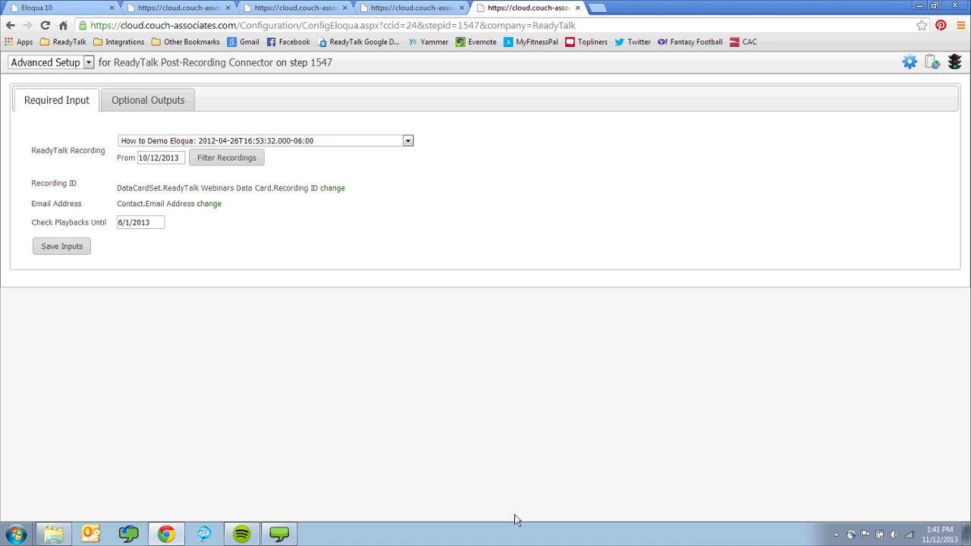
{"action": "left_click", "coordinate": [148, 100]}
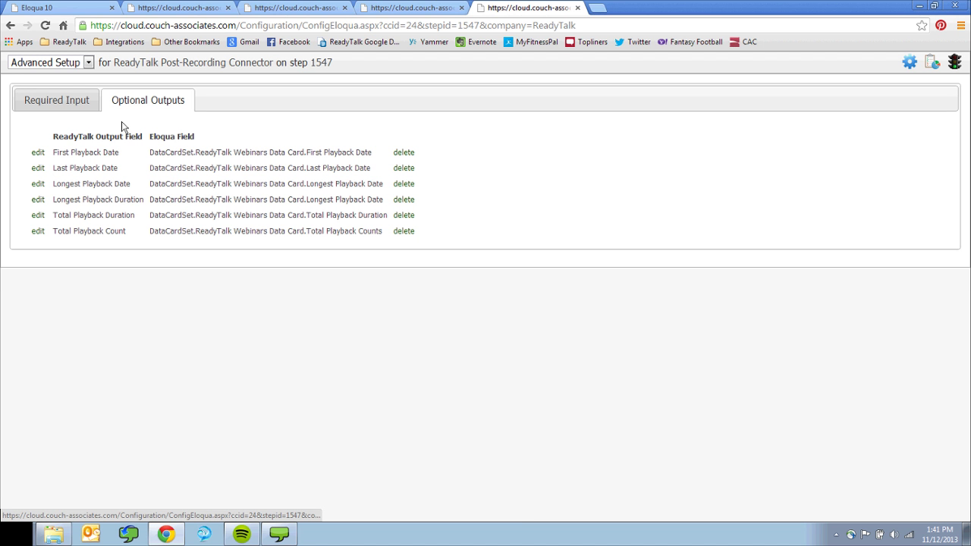
{"action": "left_click_drag", "start_coordinate": [143, 200], "coordinate": [52, 200]}
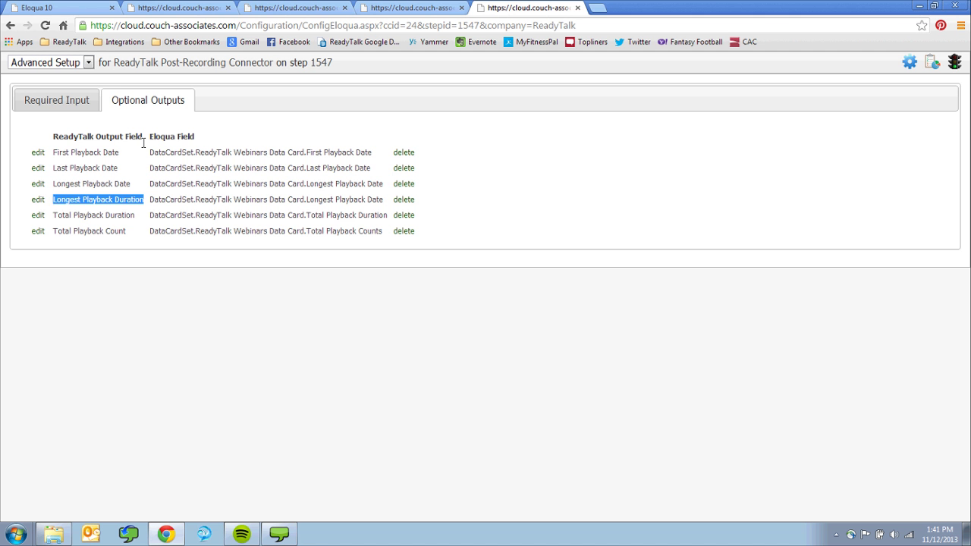
{"action": "left_click_drag", "start_coordinate": [135, 216], "coordinate": [53, 216]}
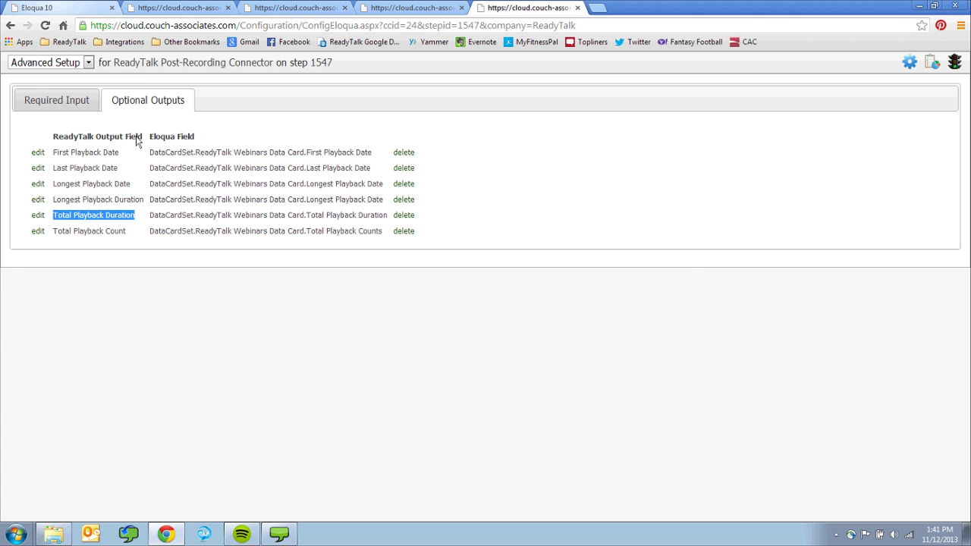
{"action": "left_click", "coordinate": [57, 8]}
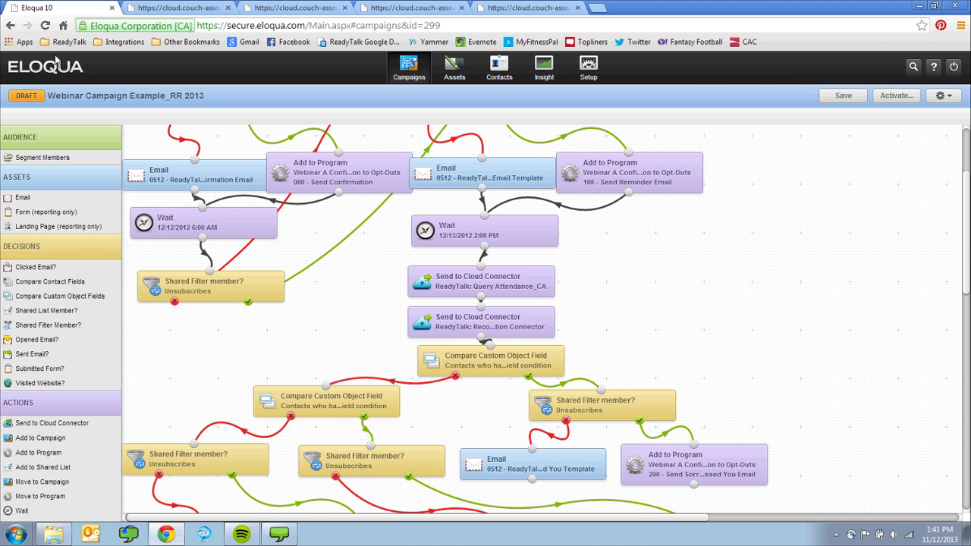